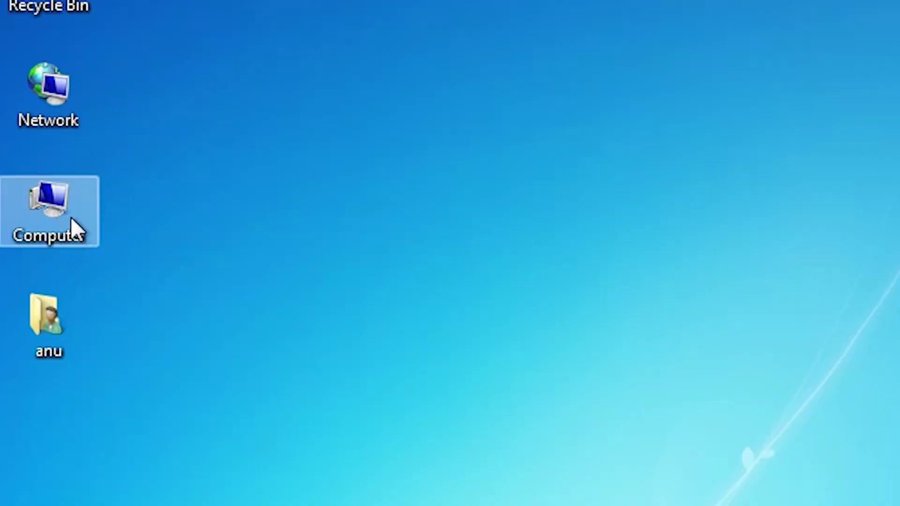
# View the computer's system information from the Computer context menu, then close it.
pyautogui.rightClick(40, 207)
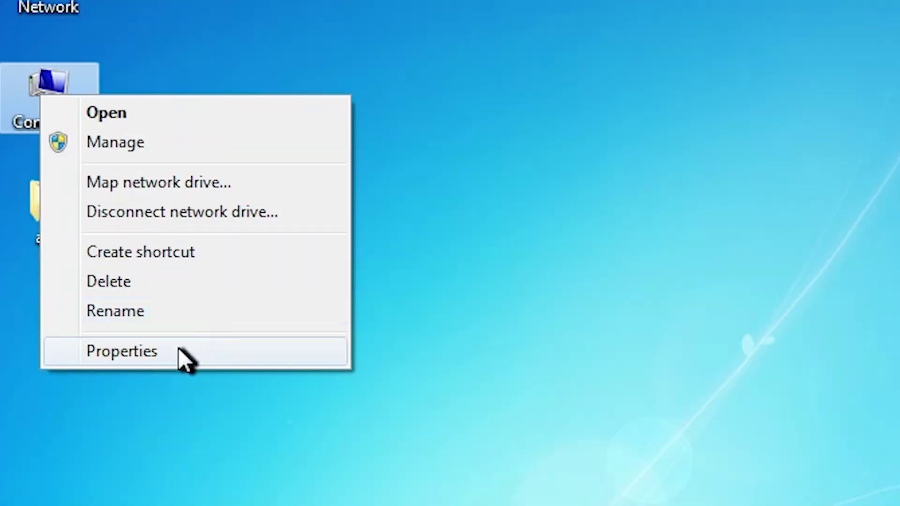
pyautogui.click(179, 349)
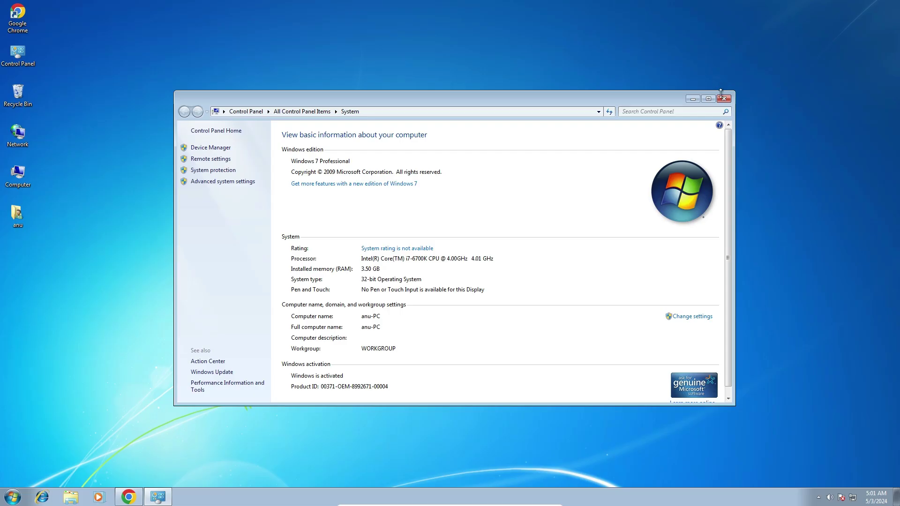
pyautogui.click(723, 98)
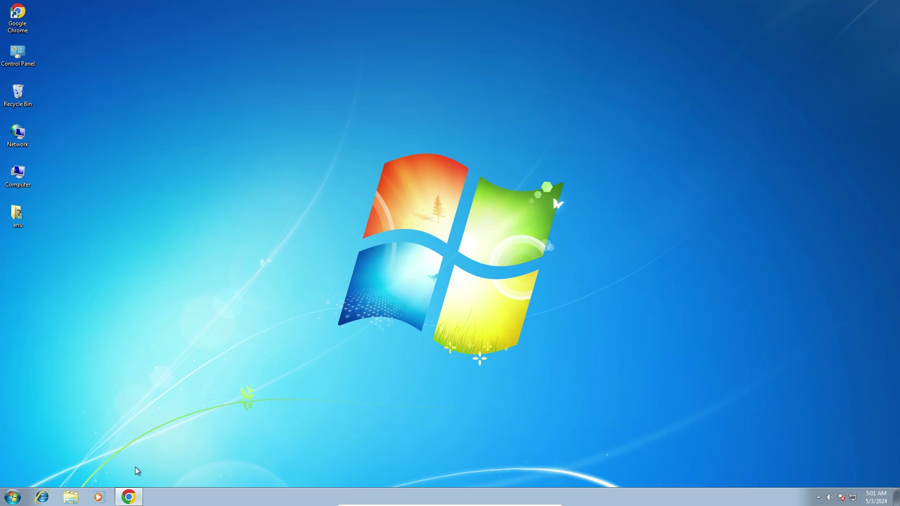
# Rerun the 'epson L805 printer driver' search and open the Epson L805 result in a new tab.
pyautogui.click(131, 498)
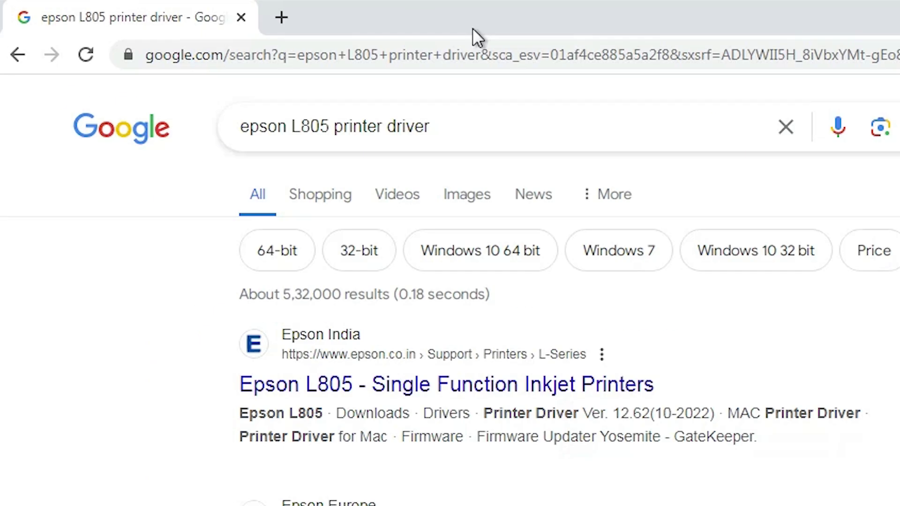
pyautogui.moveTo(486, 140); pyautogui.dragTo(227, 133)
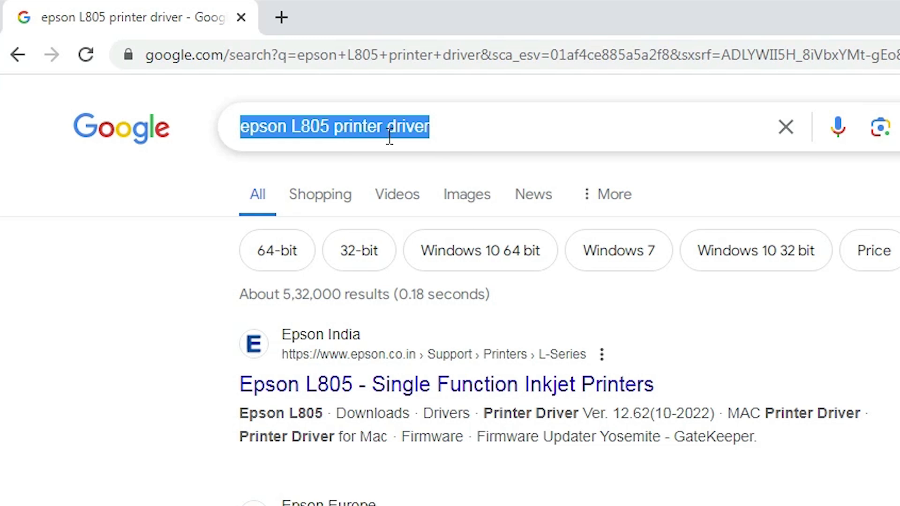
pyautogui.press('Return')
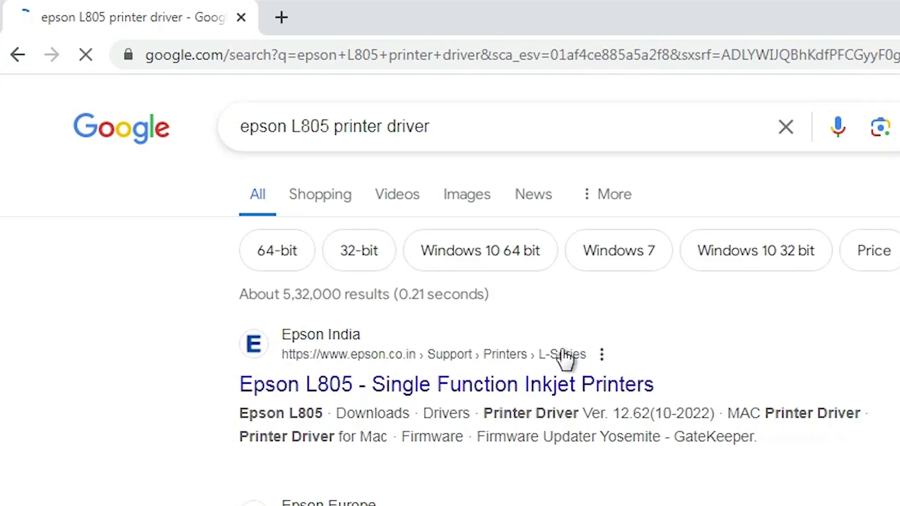
pyautogui.rightClick(293, 390)
pyautogui.click(346, 414)
pyautogui.click(338, 19)
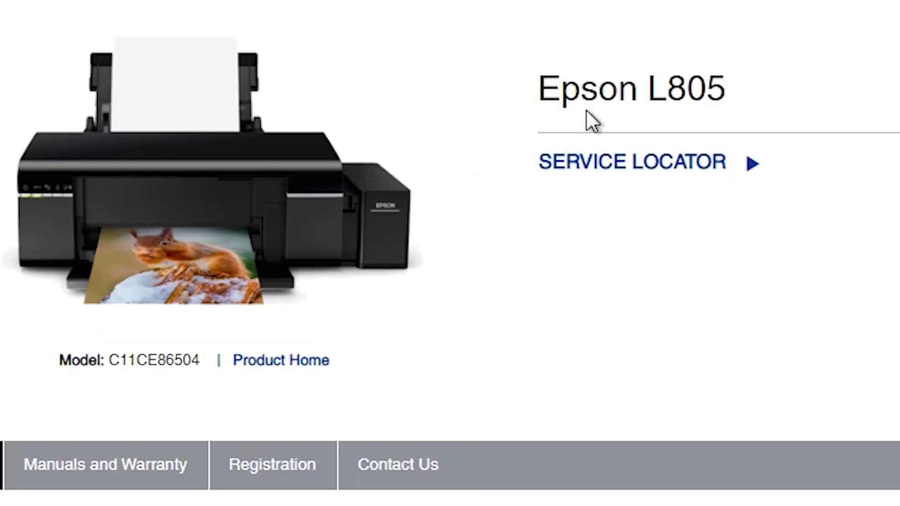
pyautogui.moveTo(747, 91); pyautogui.dragTo(546, 89)
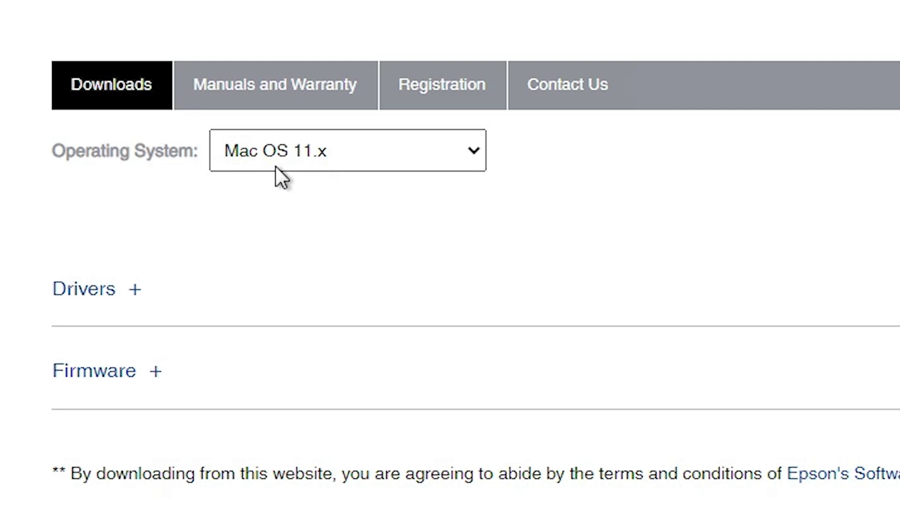
# Filter the L805 downloads to Windows 7 32-bit as the operating system.
pyautogui.click(438, 160)
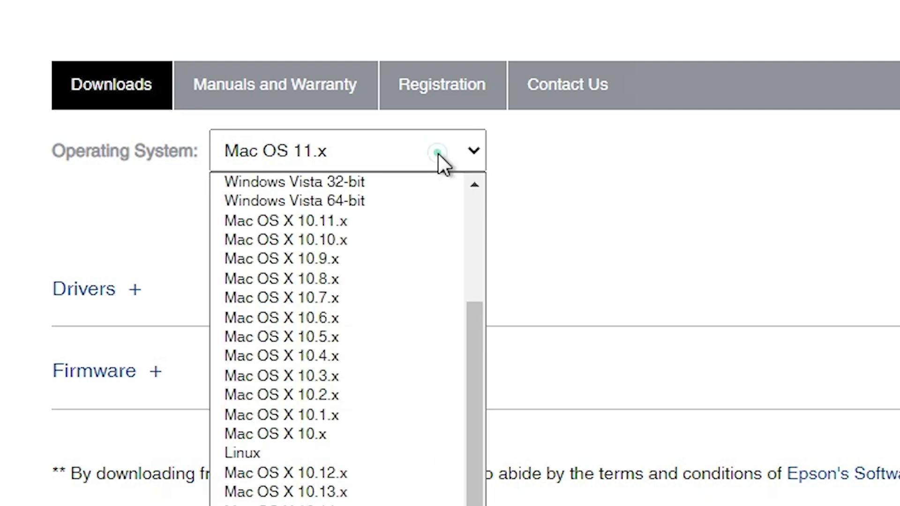
pyautogui.moveTo(474, 334); pyautogui.dragTo(488, 217)
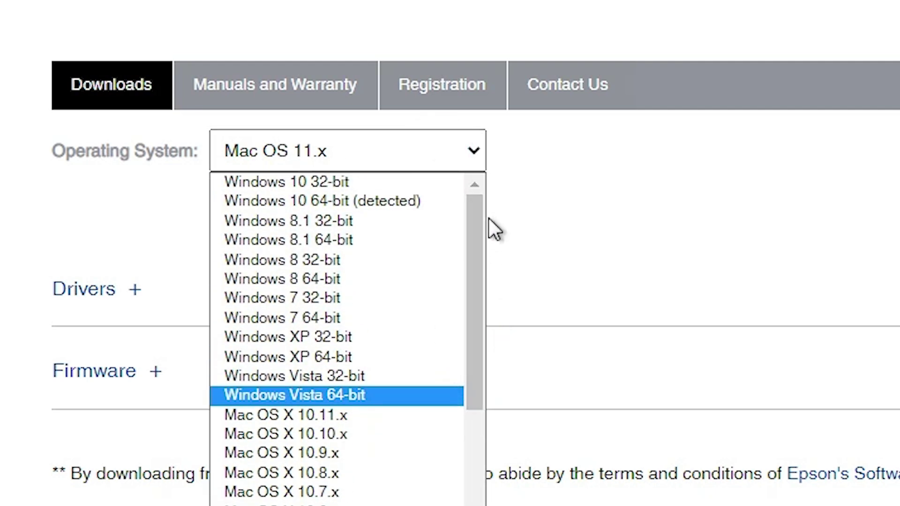
pyautogui.click(345, 300)
pyautogui.click(542, 148)
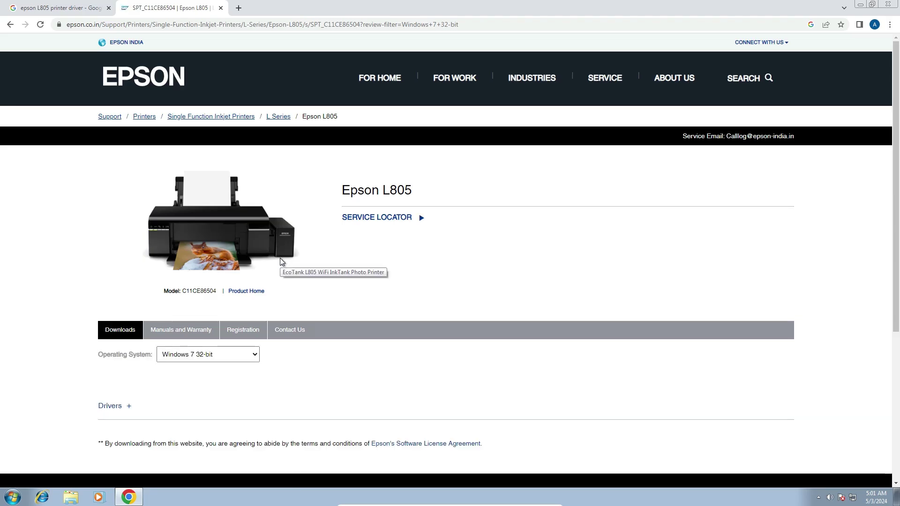
# Download the L805 printer driver from the Drivers list, accepting the license.
pyautogui.scroll(-2, 280, 257)
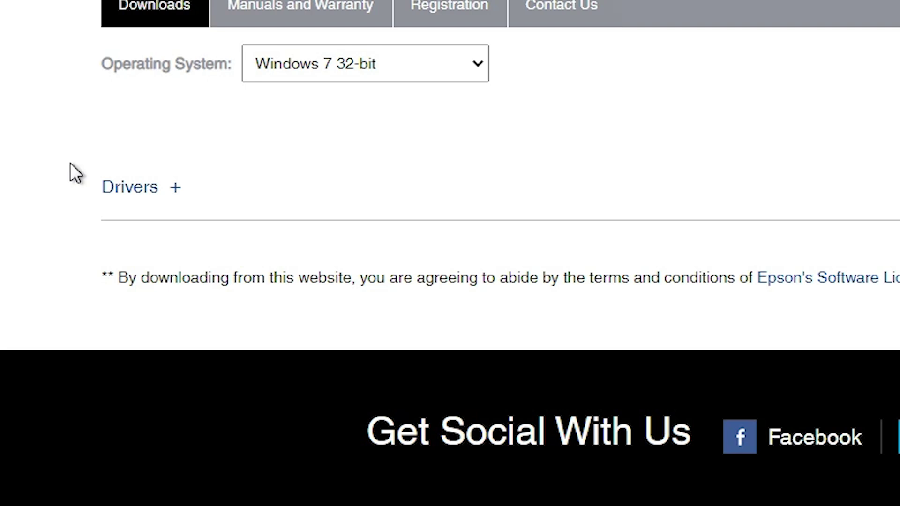
pyautogui.click(173, 189)
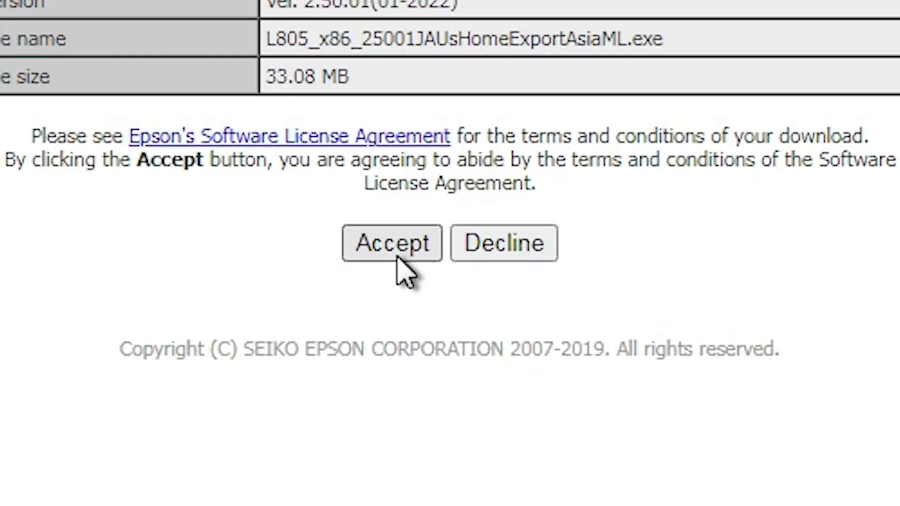
pyautogui.click(437, 254)
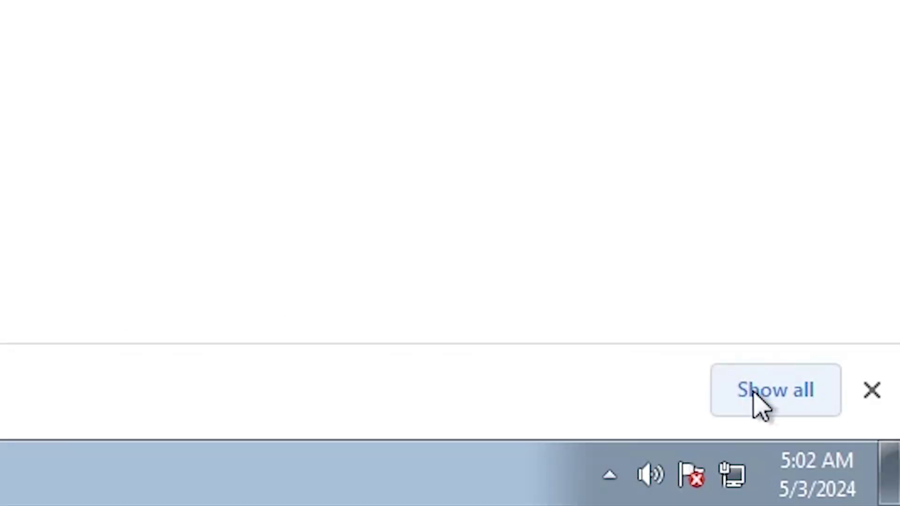
# Move the downloaded L805 installer from the Downloads folder onto the desktop.
pyautogui.click(752, 389)
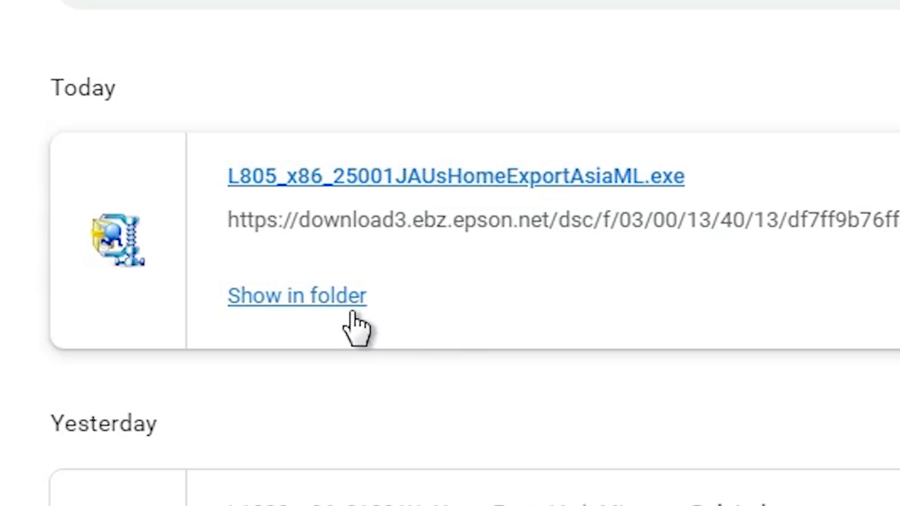
pyautogui.click(344, 300)
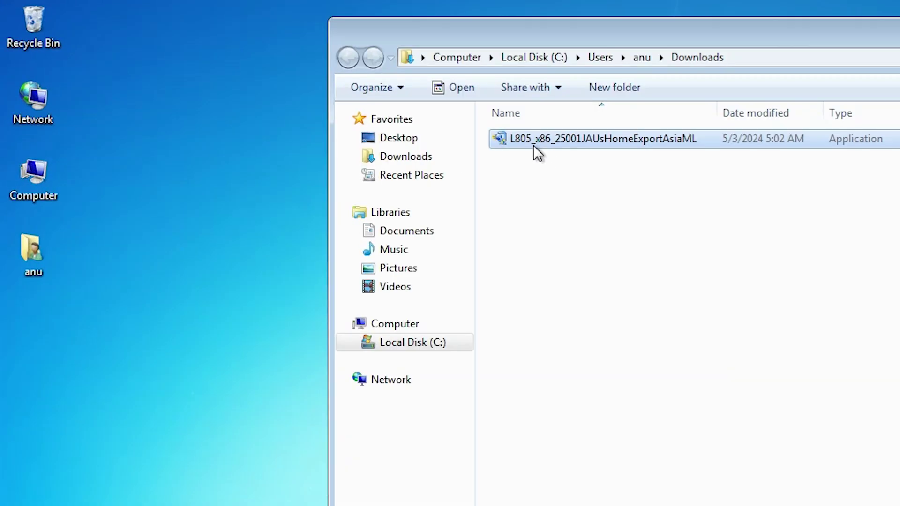
pyautogui.moveTo(367, 156); pyautogui.dragTo(58, 309)
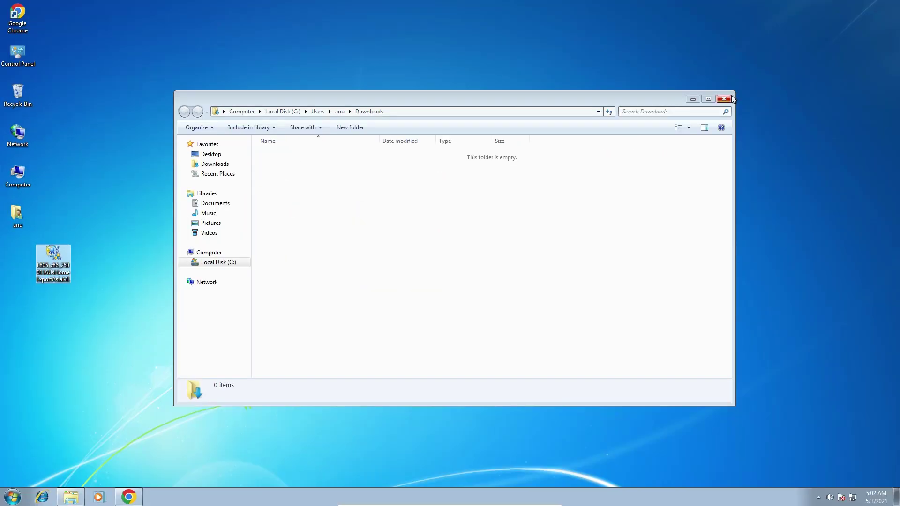
pyautogui.click(730, 99)
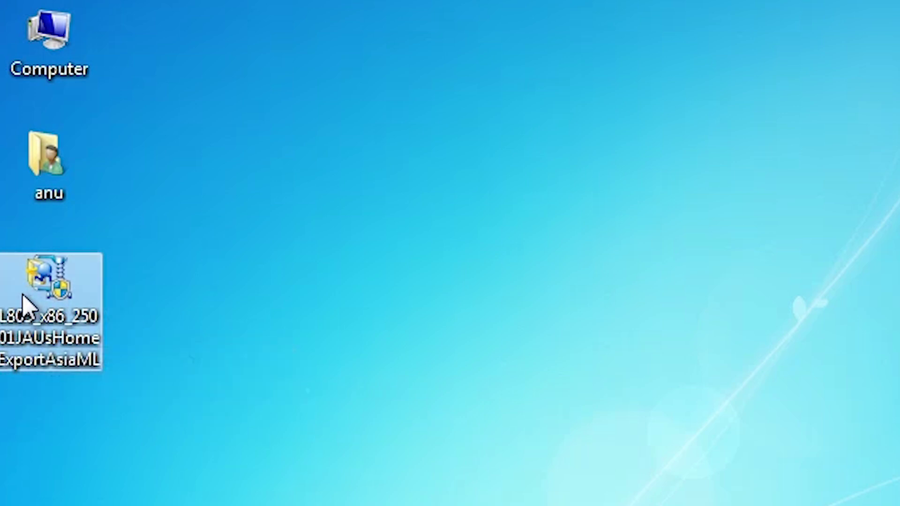
# Extract the L805 installer with WinRAR to a desktop folder and open its WINX86 subfolder.
pyautogui.rightClick(53, 311)
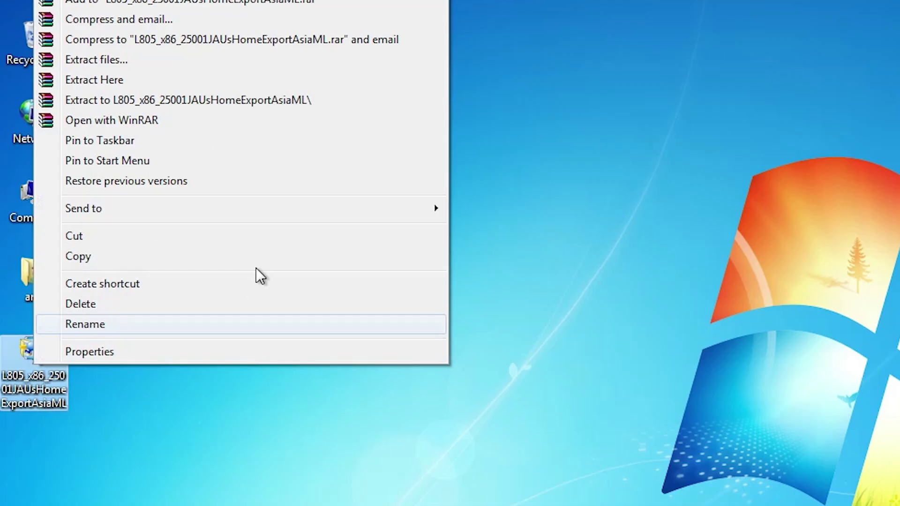
pyautogui.click(112, 61)
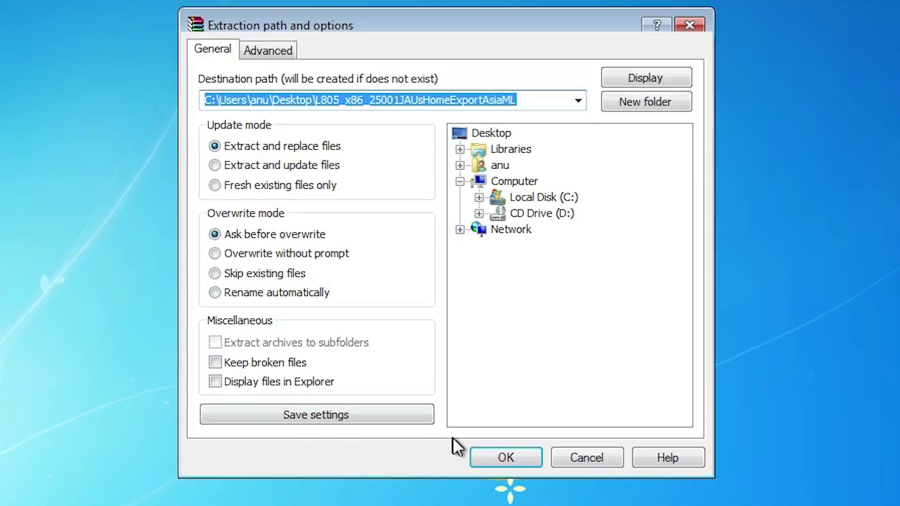
pyautogui.click(492, 460)
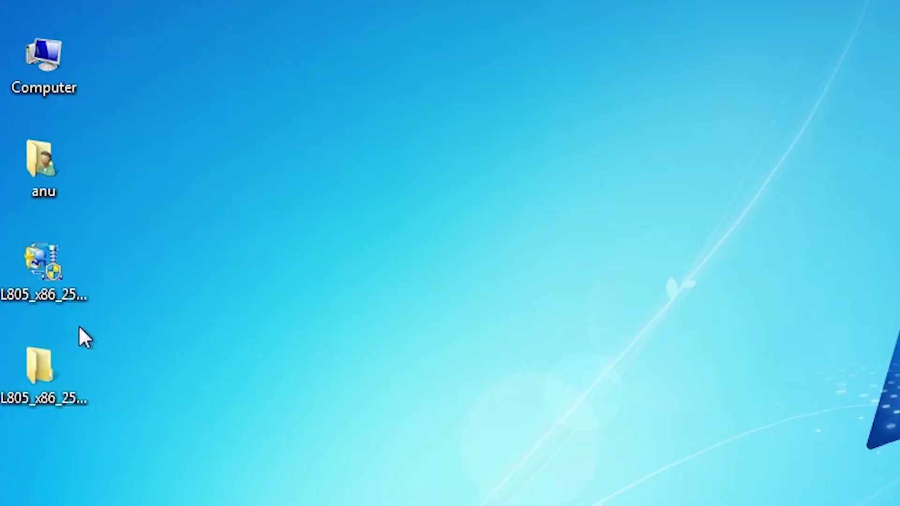
pyautogui.doubleClick(43, 368)
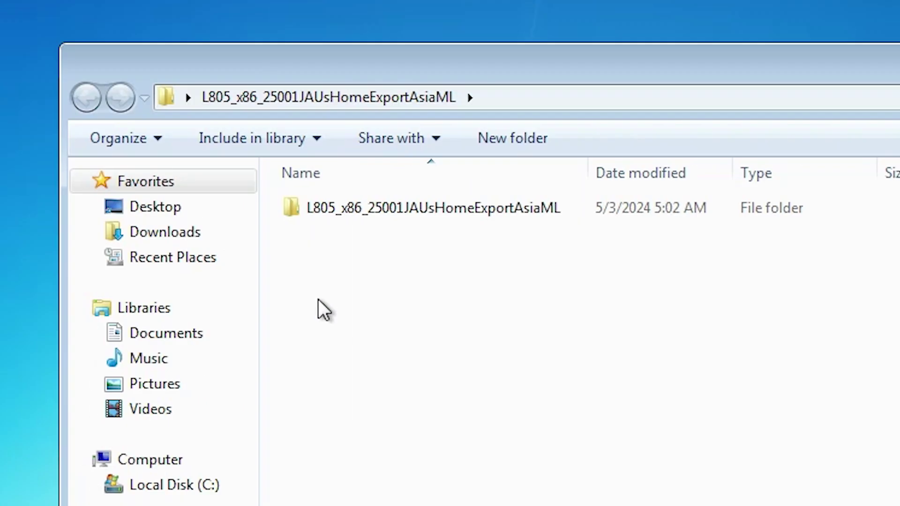
pyautogui.doubleClick(370, 212)
pyautogui.doubleClick(369, 212)
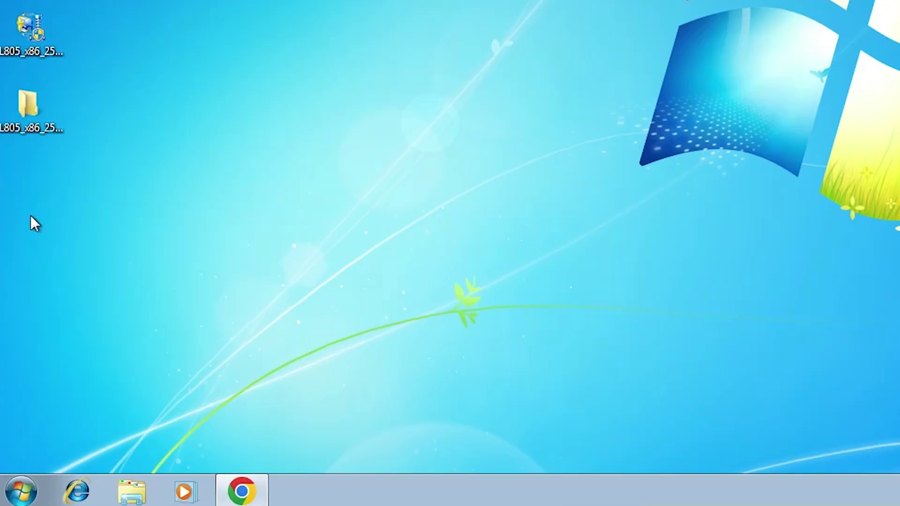
# Launch the Add Printer wizard from Devices and Printers in the Control Panel.
pyautogui.click(20, 493)
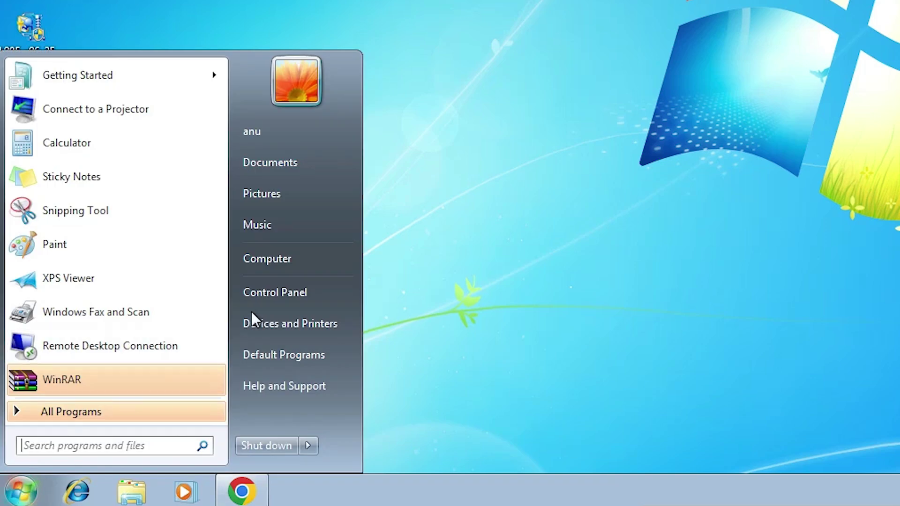
pyautogui.click(309, 293)
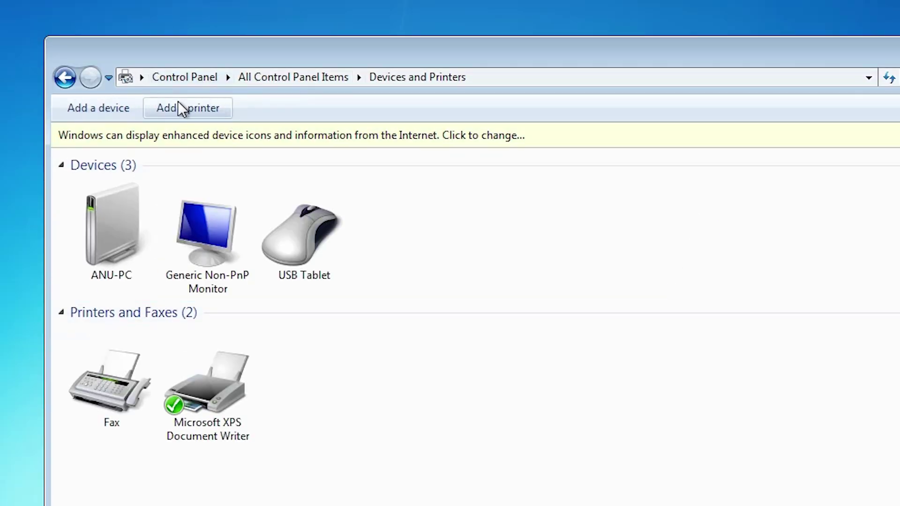
pyautogui.click(204, 109)
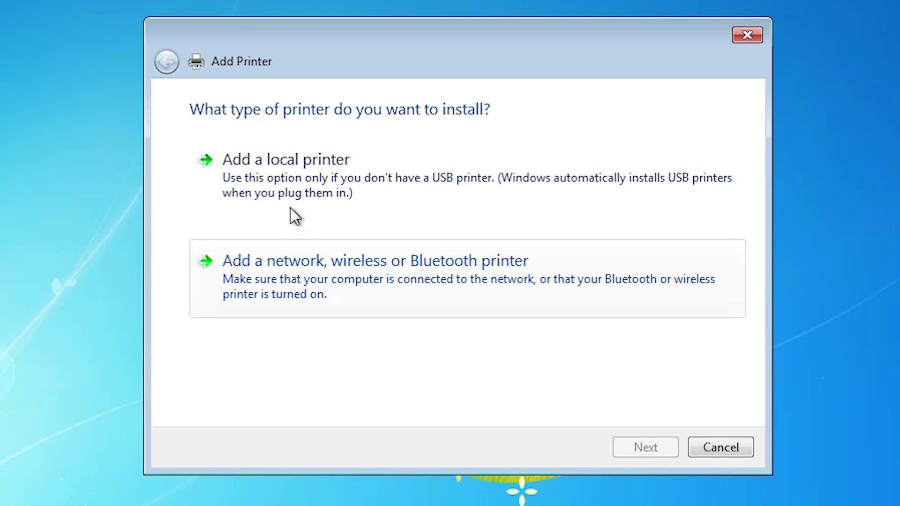
# Choose a local printer on the existing port USB001 (Local Port).
pyautogui.click(284, 182)
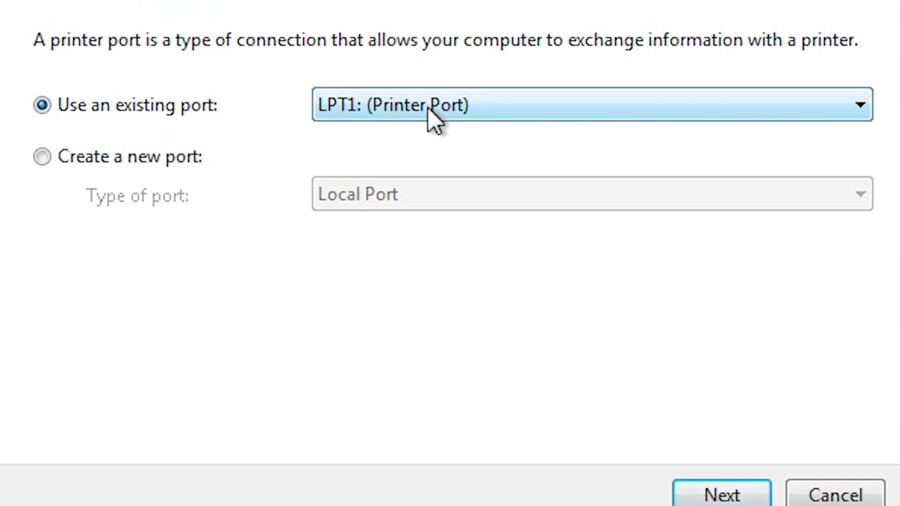
pyautogui.click(431, 119)
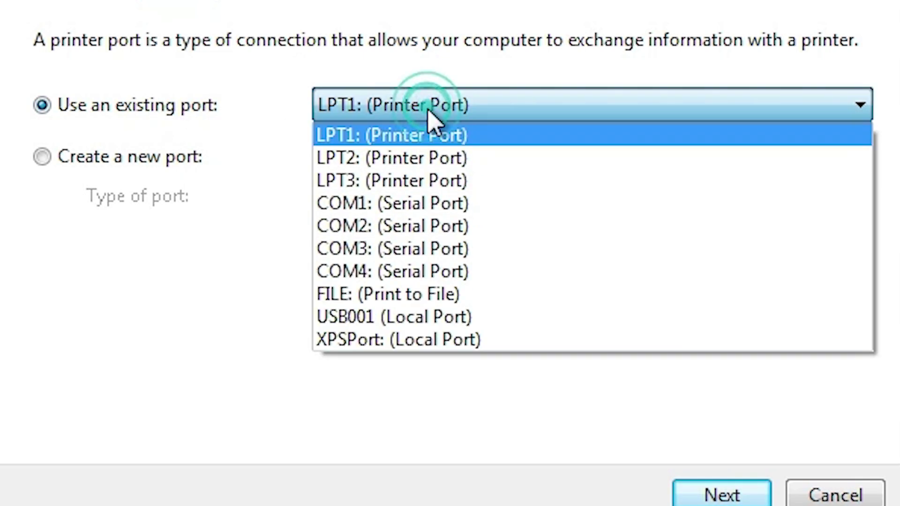
pyautogui.click(466, 318)
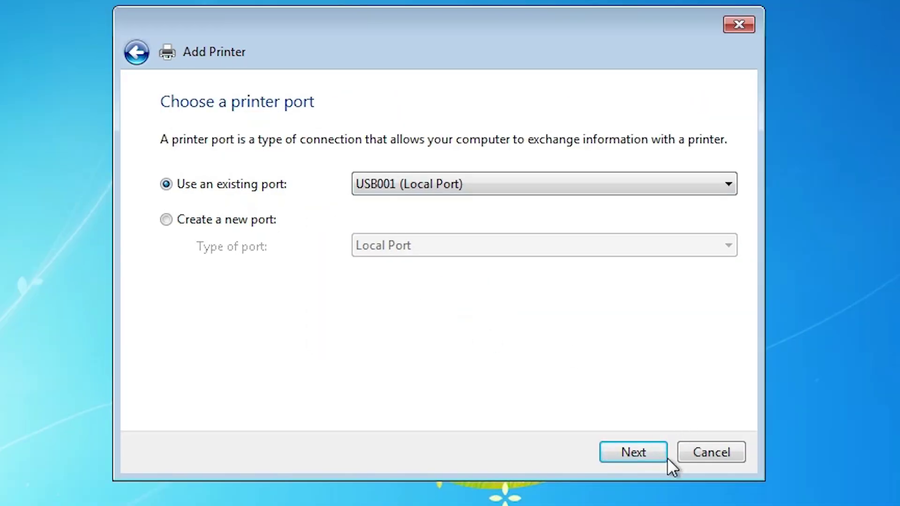
# Load the EPSON L805 Series driver via Have Disk from E_JF1PRE.INF in the WINX86 folder.
pyautogui.click(629, 453)
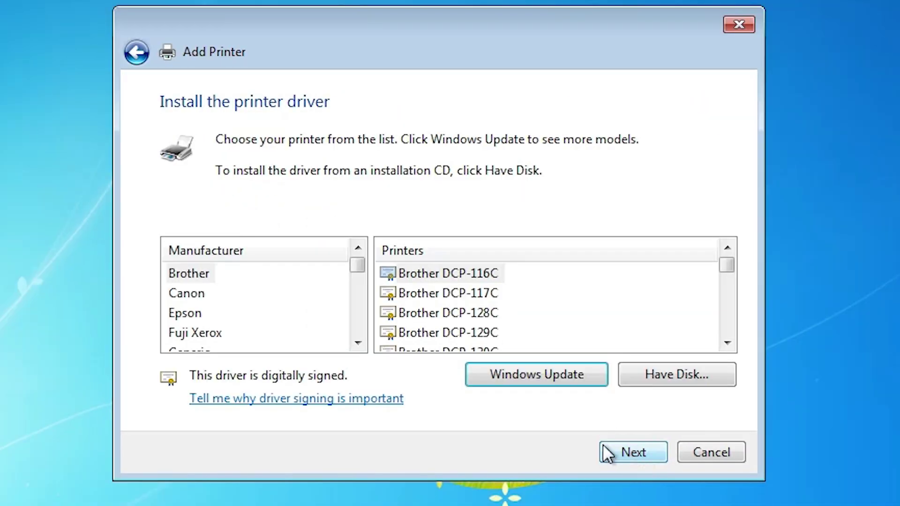
pyautogui.click(685, 375)
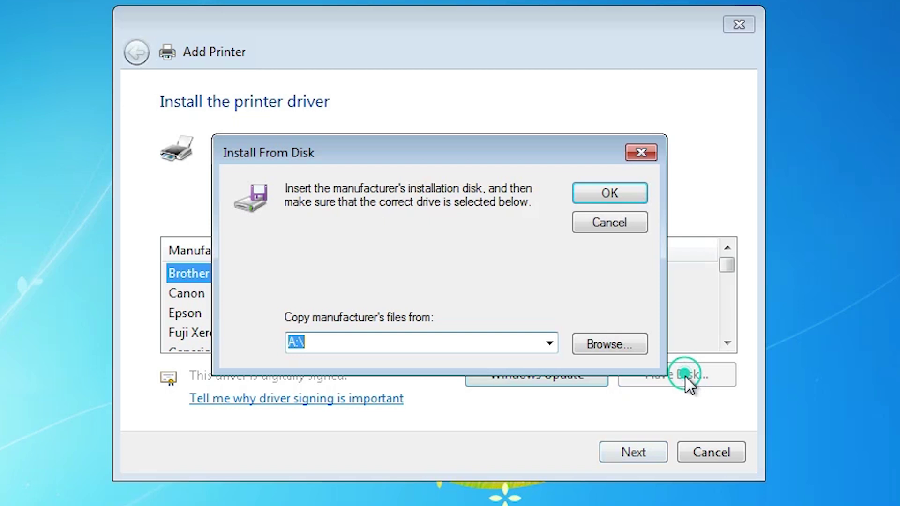
pyautogui.click(626, 342)
pyautogui.click(297, 327)
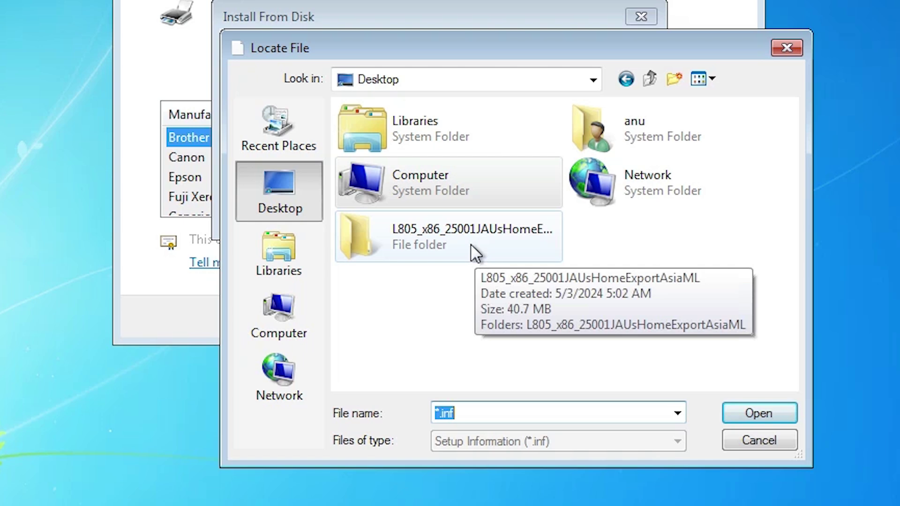
pyautogui.doubleClick(478, 257)
pyautogui.doubleClick(459, 134)
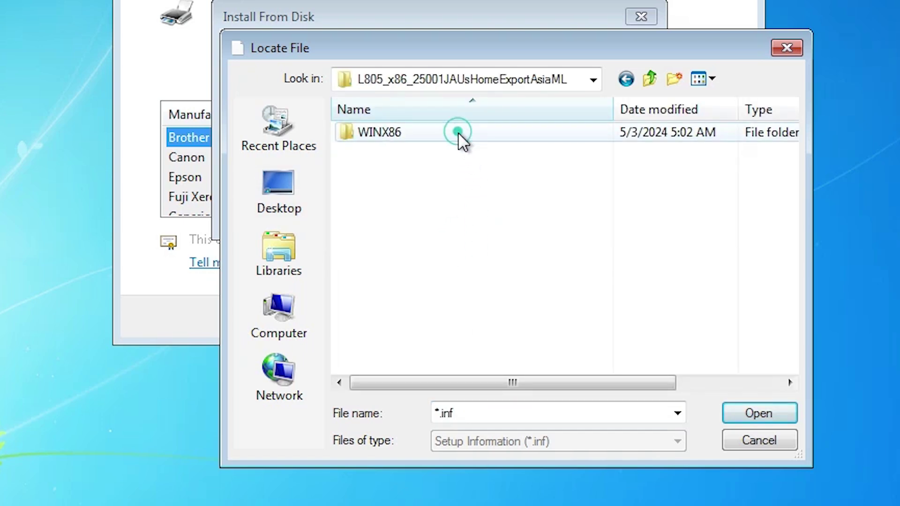
pyautogui.doubleClick(389, 135)
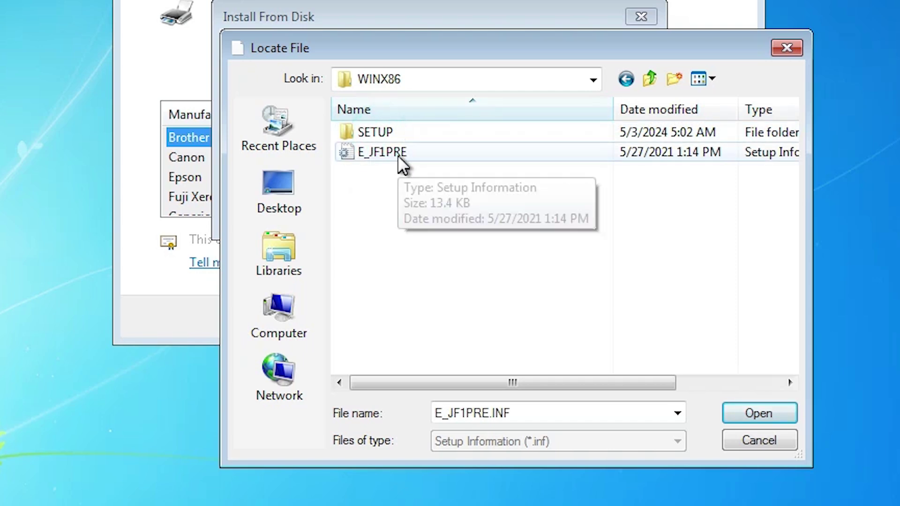
pyautogui.click(379, 158)
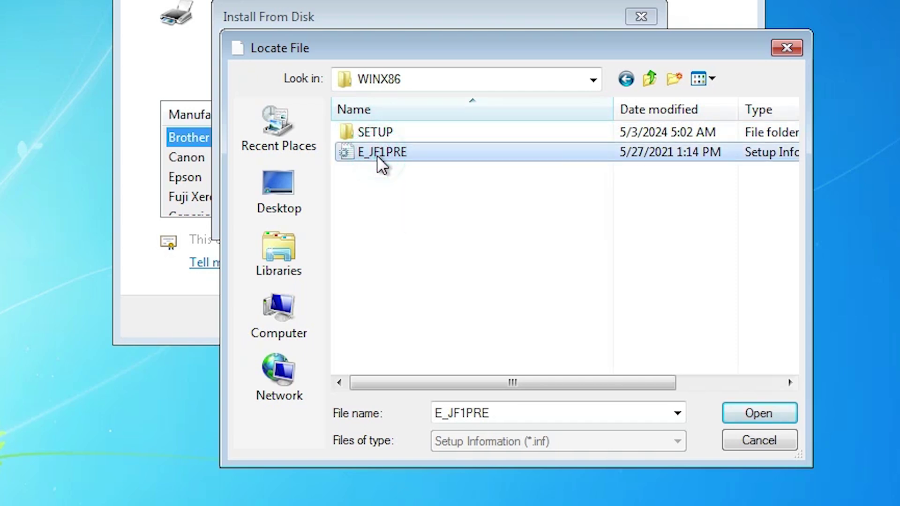
pyautogui.click(783, 418)
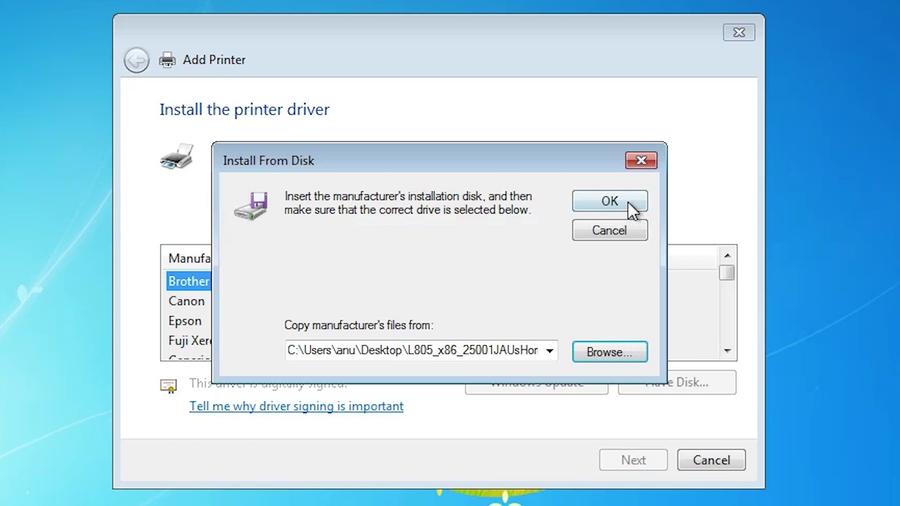
pyautogui.click(609, 201)
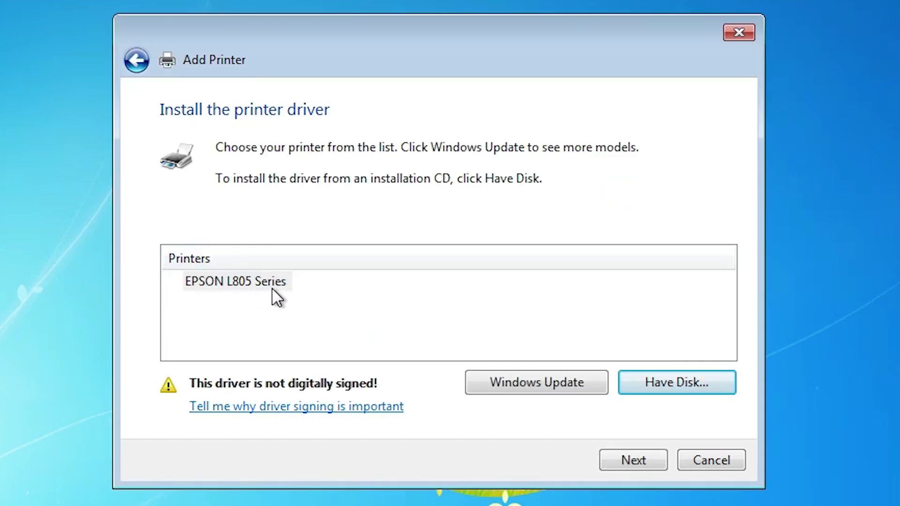
# Pick the EPSON L805 Series driver, rename the printer 'EPSON L805', and start installing.
pyautogui.click(227, 282)
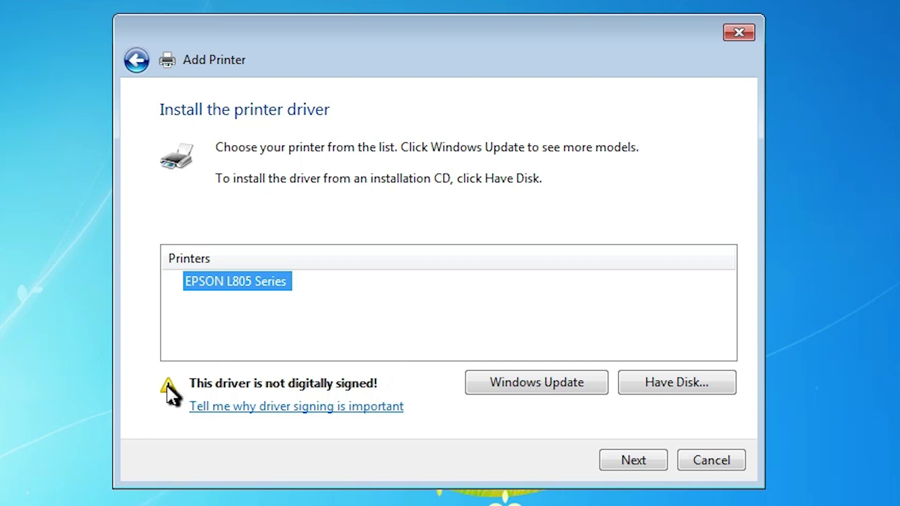
pyautogui.click(621, 457)
pyautogui.click(300, 151)
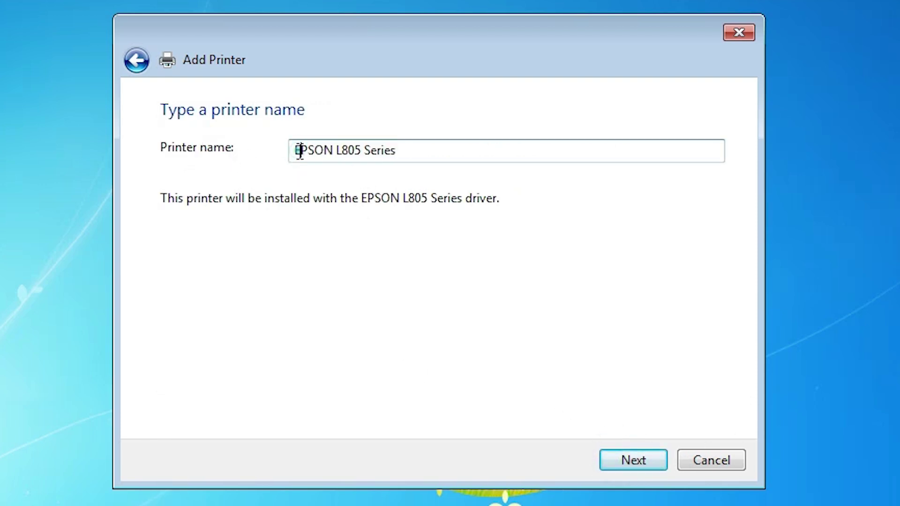
pyautogui.doubleClick(370, 151)
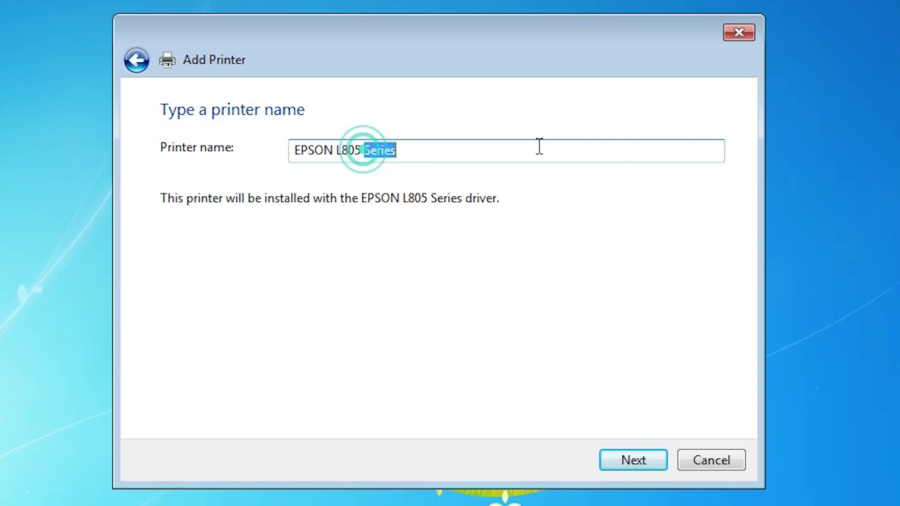
pyautogui.press('BackSpace')
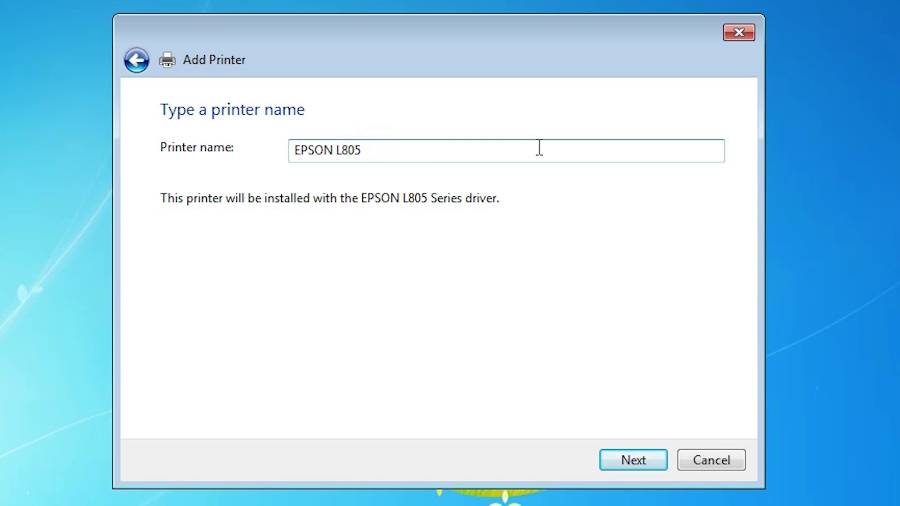
pyautogui.click(617, 452)
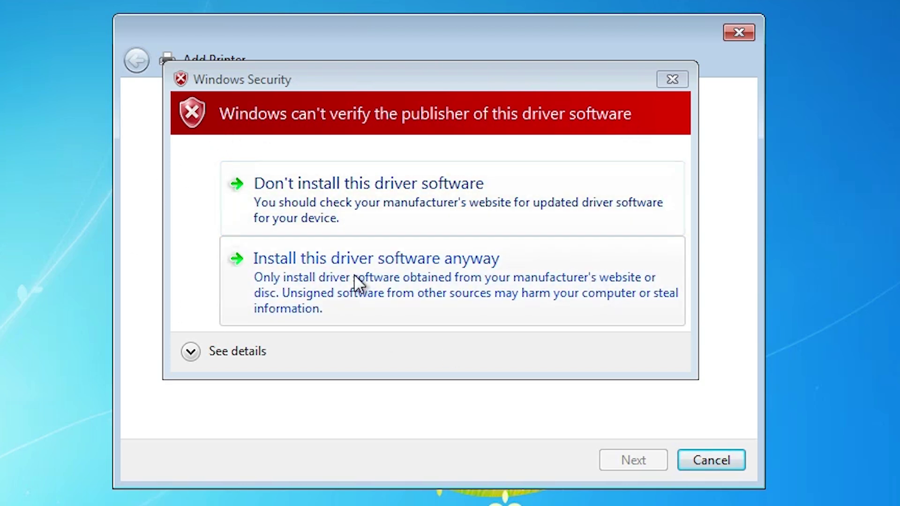
# Allow the unsigned EPSON L805 driver to install anyway.
pyautogui.click(401, 277)
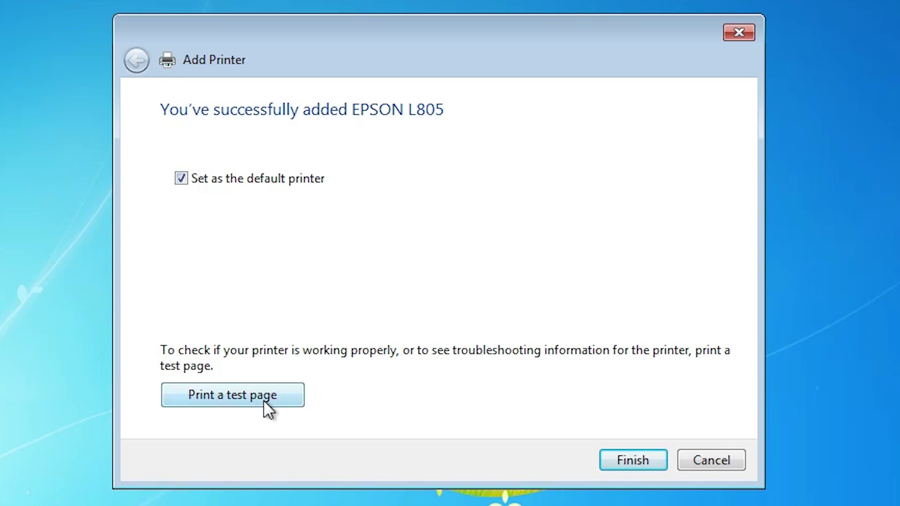
# Finish the wizard and check Devices and Printers shows EPSON L805 as the default printer.
pyautogui.click(614, 455)
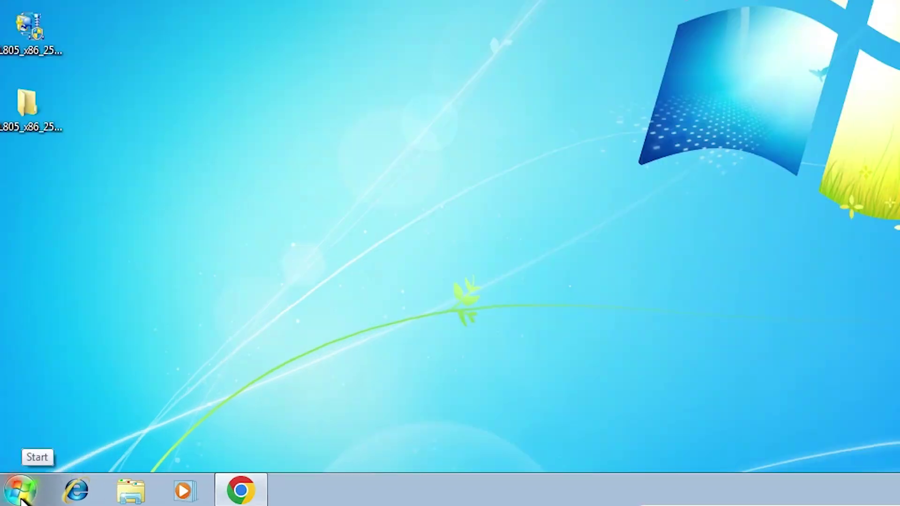
pyautogui.click(21, 499)
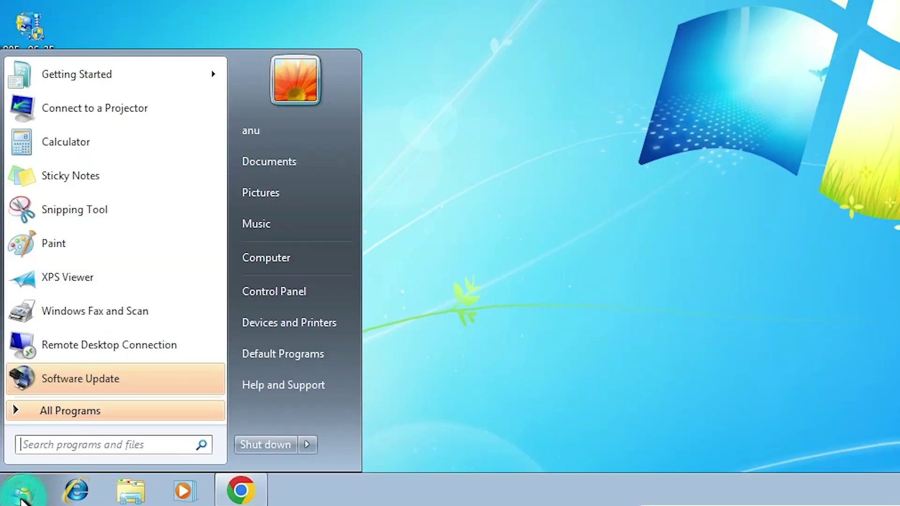
pyautogui.click(249, 296)
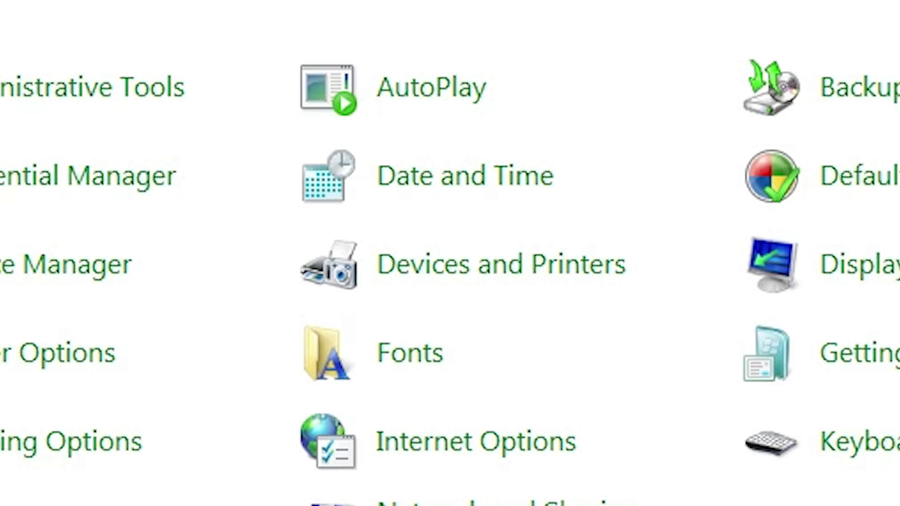
pyautogui.click(497, 278)
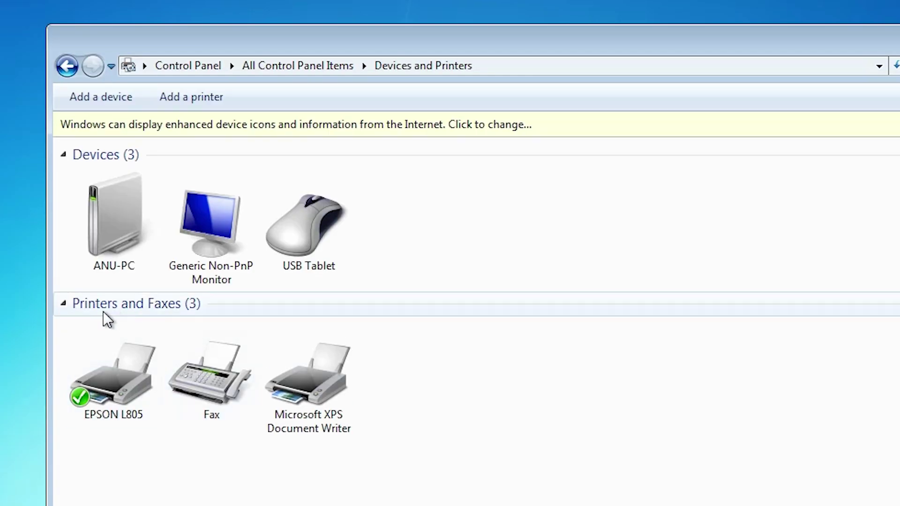